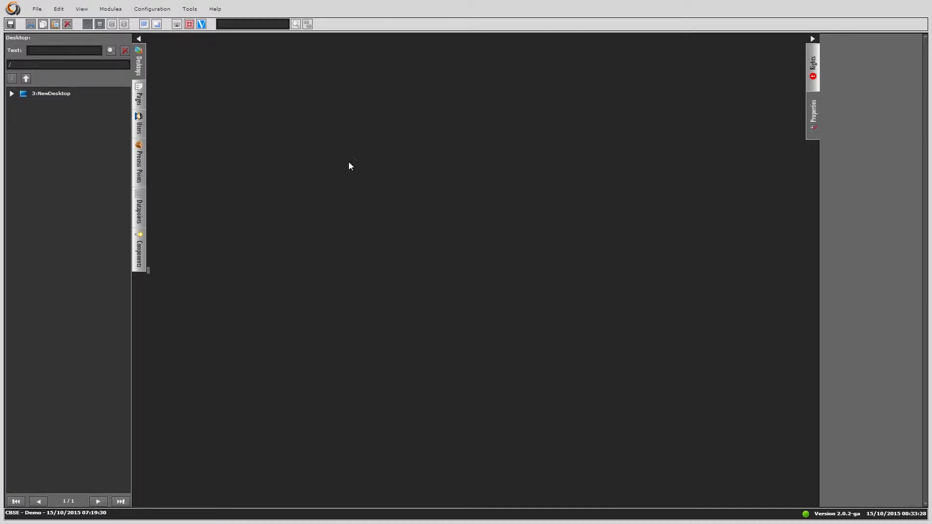
Open the Alarm Control module from the Modules menu.
{"action": "left_click", "coordinate": [111, 9]}
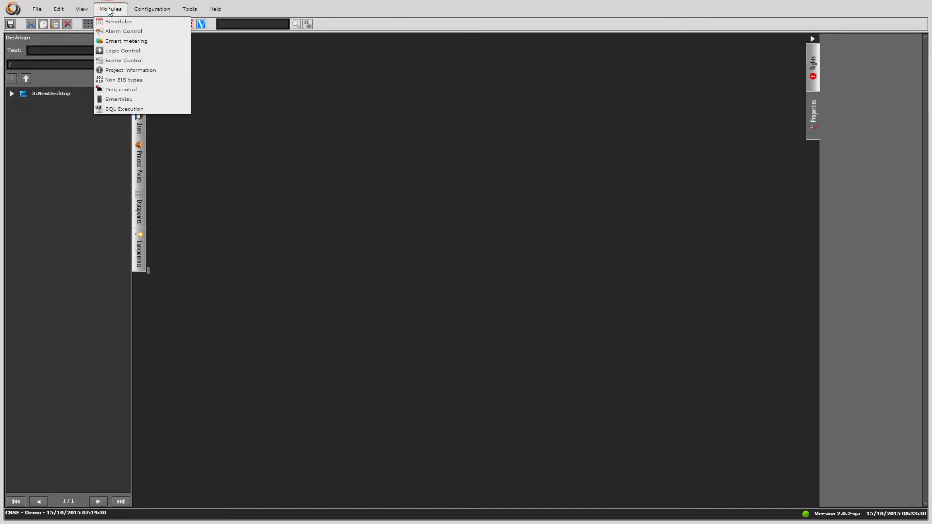
{"action": "left_click", "coordinate": [111, 32]}
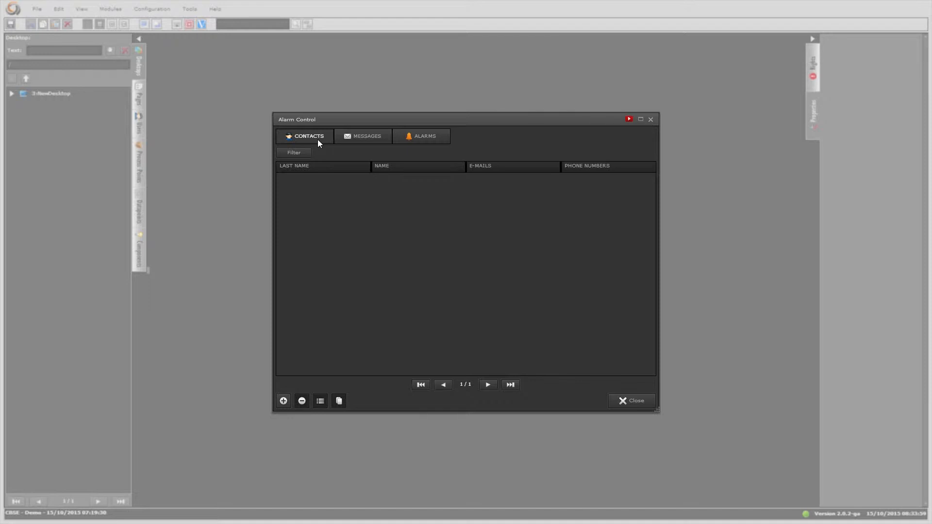
Add a new contact and enter the contact's last name and first name.
{"action": "left_click", "coordinate": [286, 401]}
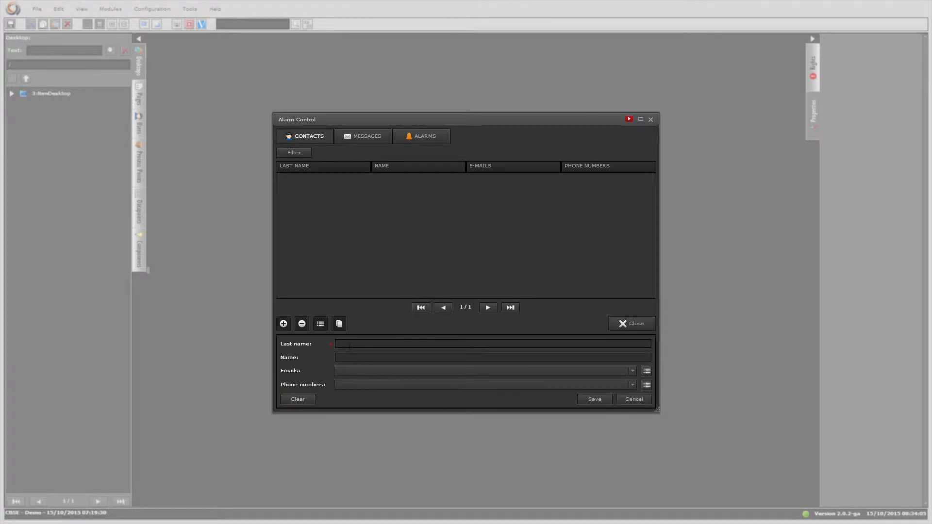
{"action": "left_click", "coordinate": [351, 354]}
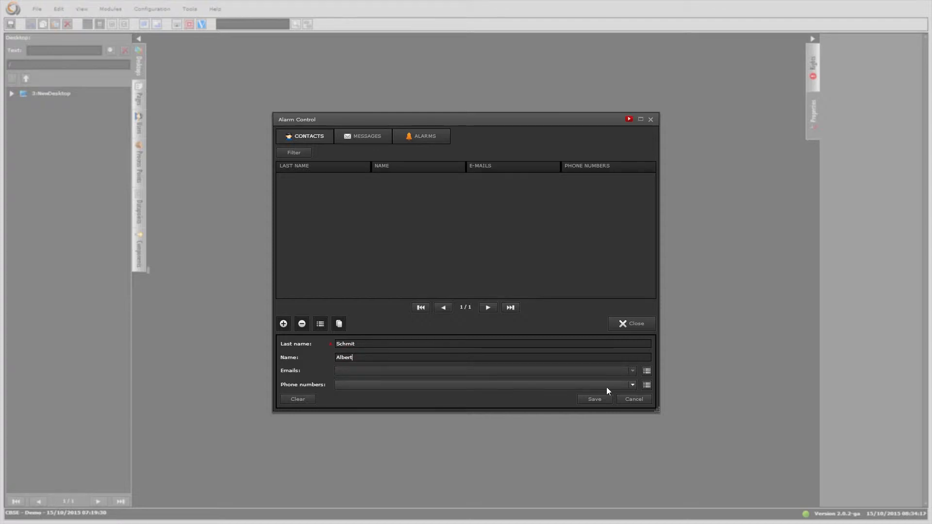
Add the contact's e-mail address to its e-mail list.
{"action": "left_click", "coordinate": [647, 372]}
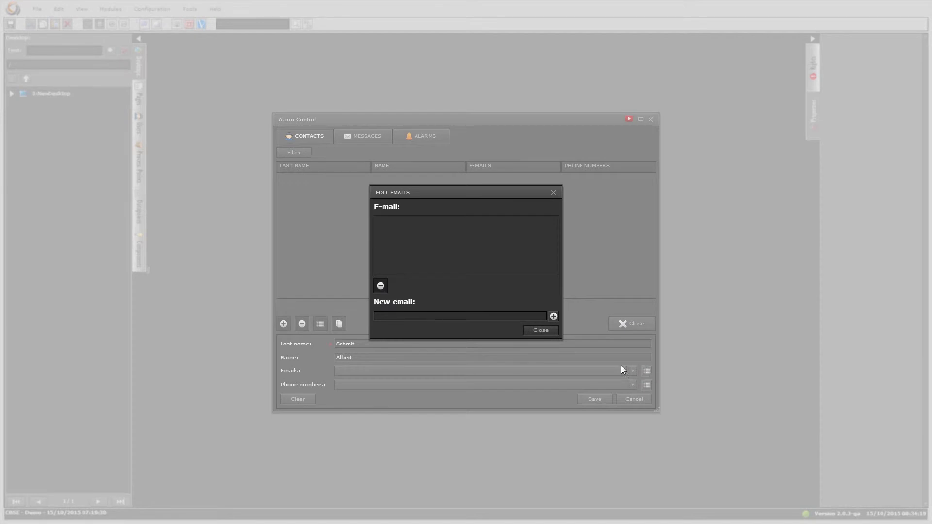
{"action": "left_click", "coordinate": [551, 316]}
{"action": "left_click", "coordinate": [546, 330]}
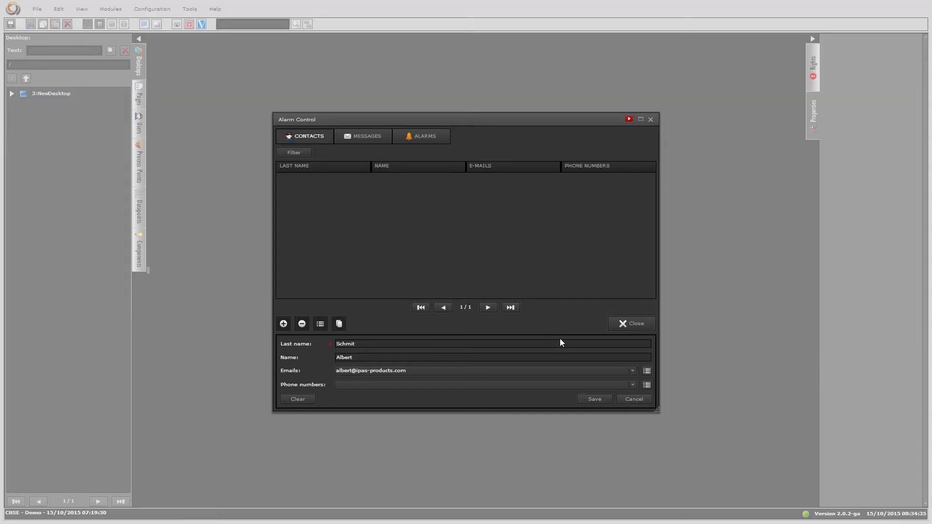
Add the contact's phone number, save the contact, and go to the Messages list.
{"action": "left_click", "coordinate": [646, 386]}
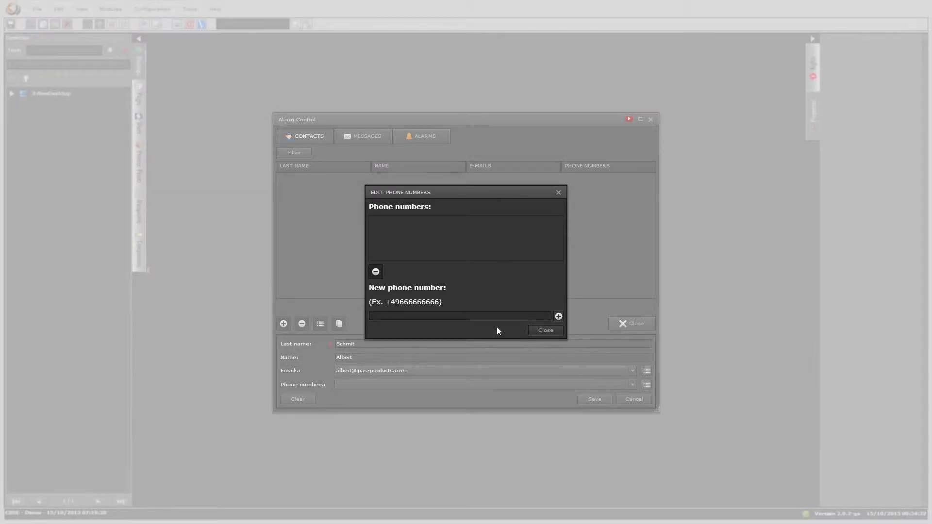
{"action": "left_click", "coordinate": [559, 316]}
{"action": "left_click", "coordinate": [545, 330]}
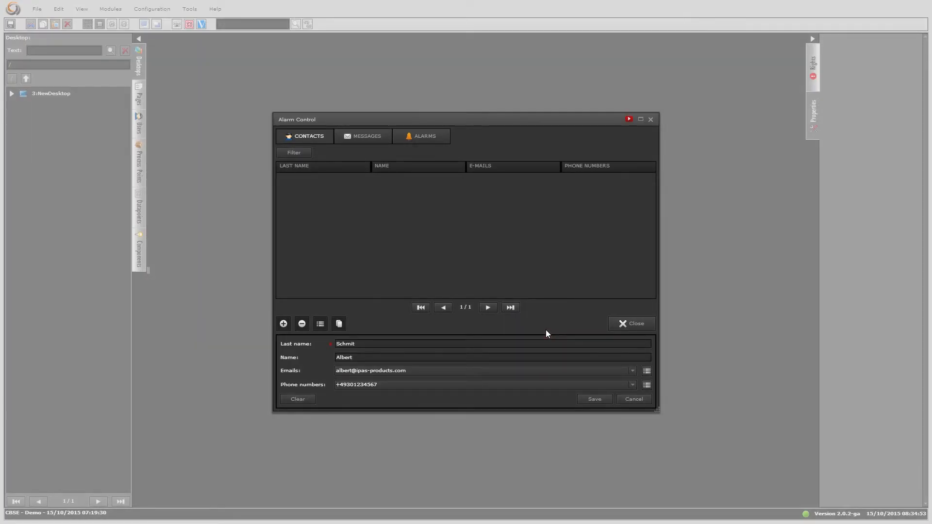
{"action": "left_click", "coordinate": [593, 398]}
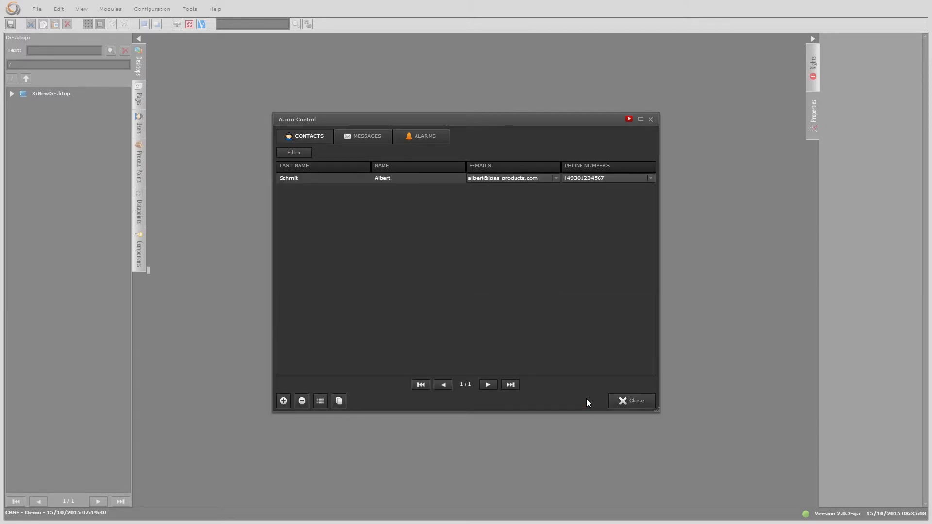
{"action": "left_click", "coordinate": [369, 139]}
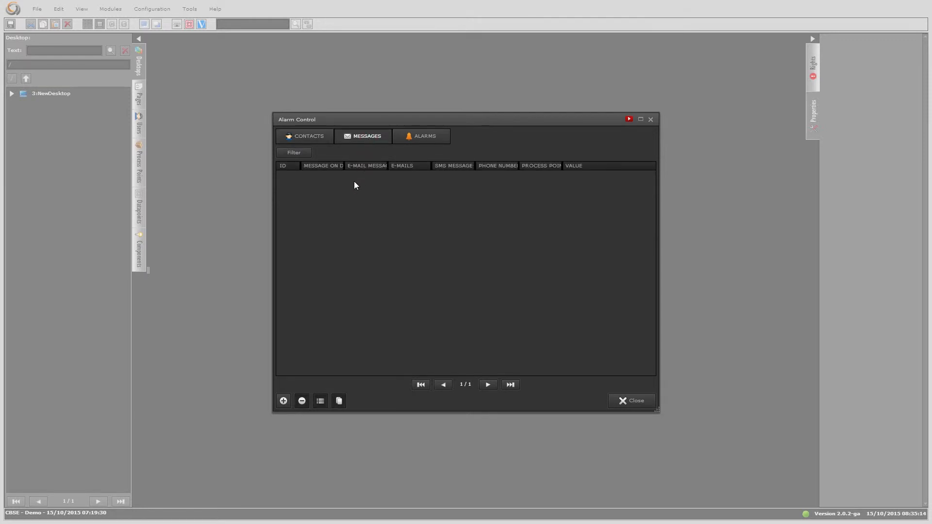
Create a message with display text 'Text on display', subject 'Email subject', body 'Email text'.
{"action": "left_click", "coordinate": [285, 402]}
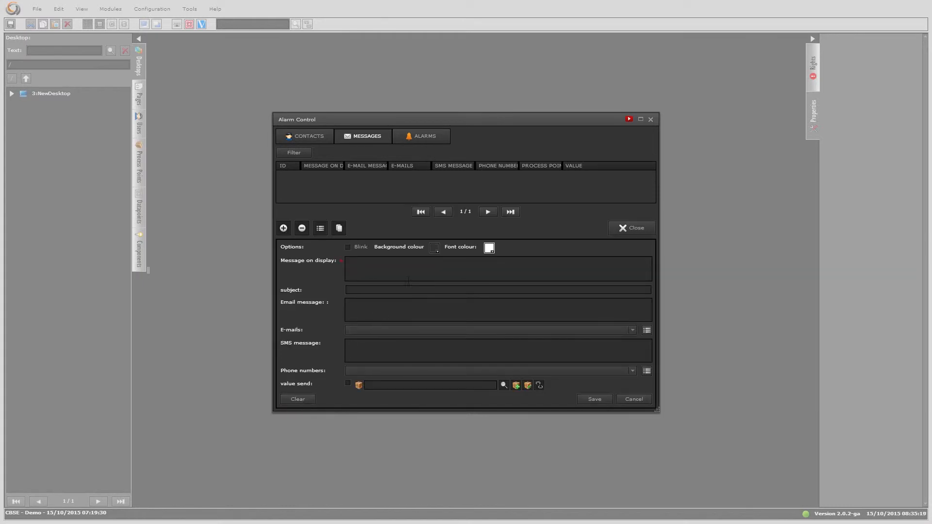
{"action": "type", "text": "T"}
{"action": "type", "text": "ext on display"}
{"action": "type", "text": "Email "}
{"action": "type", "text": "subject"}
{"action": "type", "text": "Email text"}
Make the saved contact's e-mail the message recipient and enable value sending.
{"action": "left_click", "coordinate": [645, 330]}
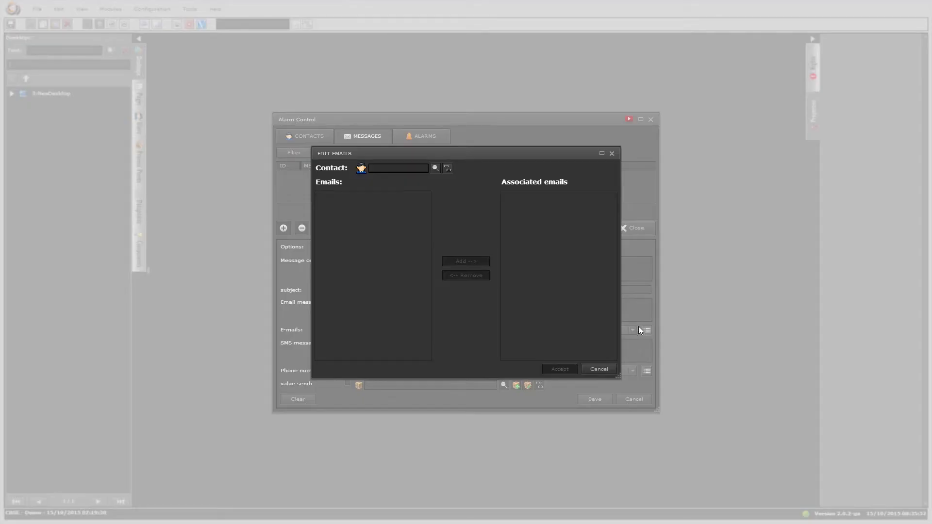
{"action": "left_click", "coordinate": [436, 167]}
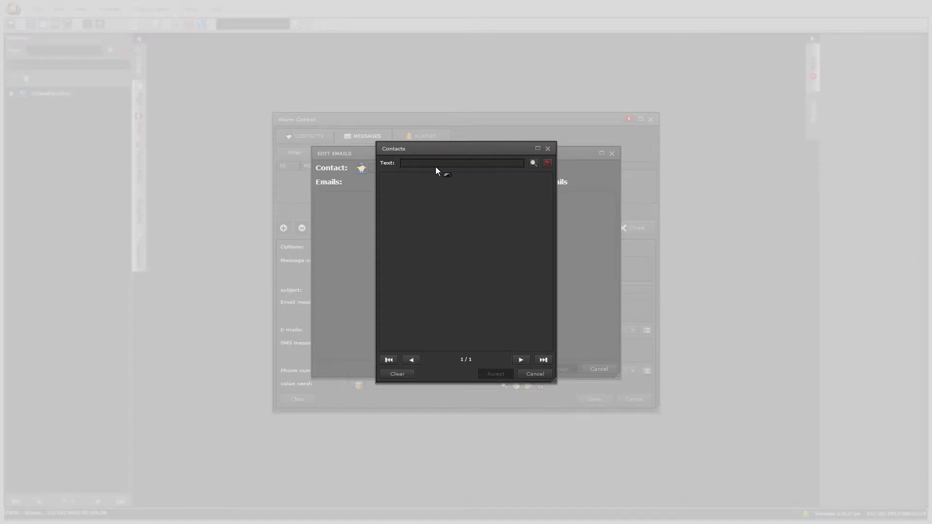
{"action": "left_click", "coordinate": [425, 179]}
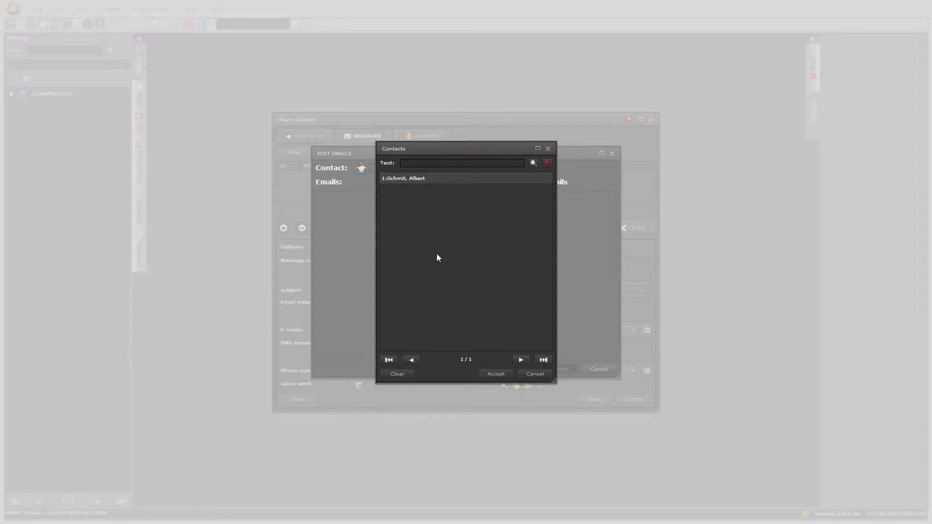
{"action": "left_click", "coordinate": [484, 371]}
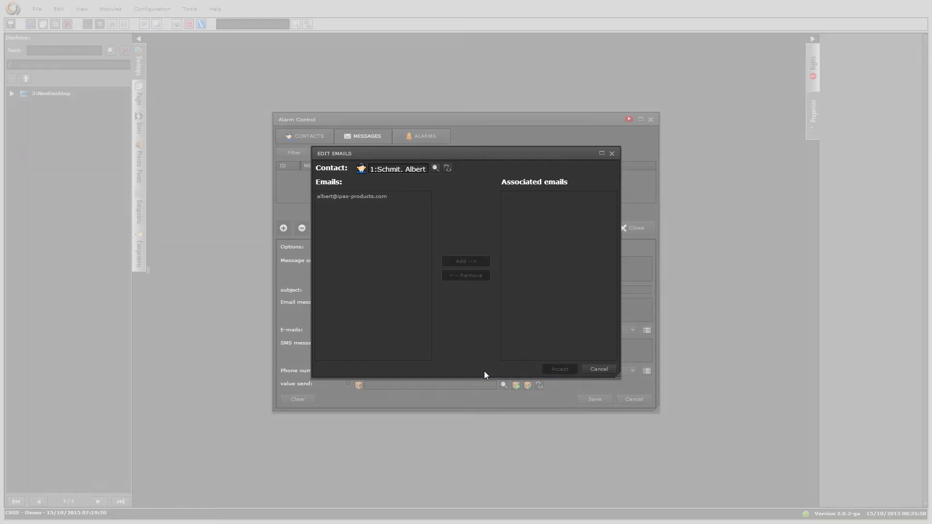
{"action": "left_click", "coordinate": [377, 200]}
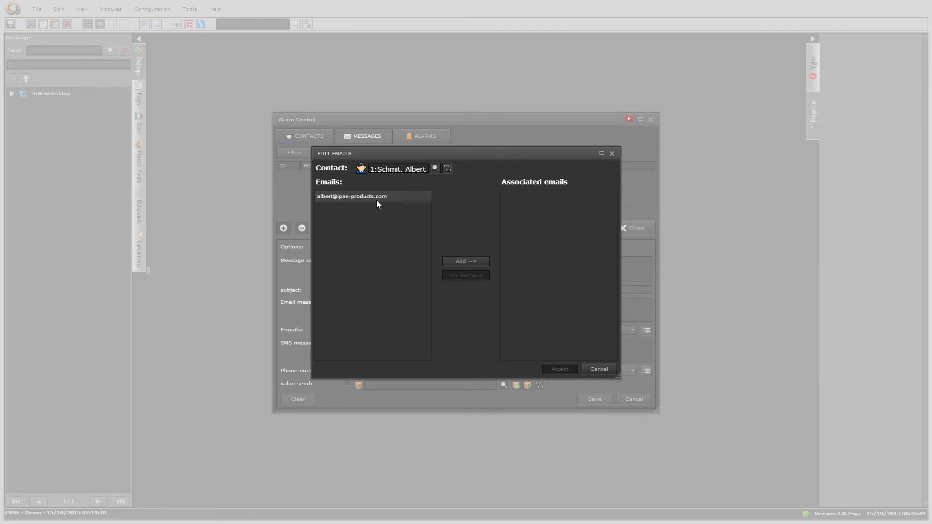
{"action": "left_click", "coordinate": [463, 262]}
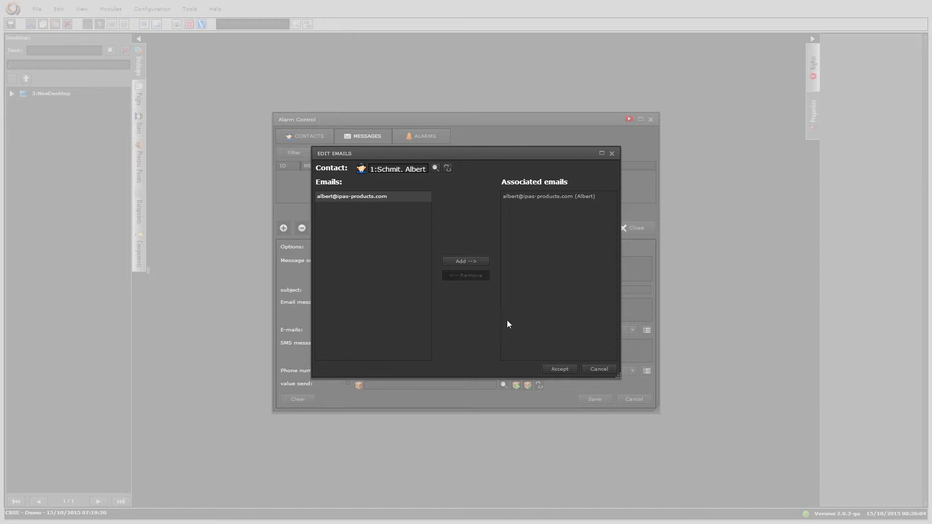
{"action": "left_click", "coordinate": [560, 369]}
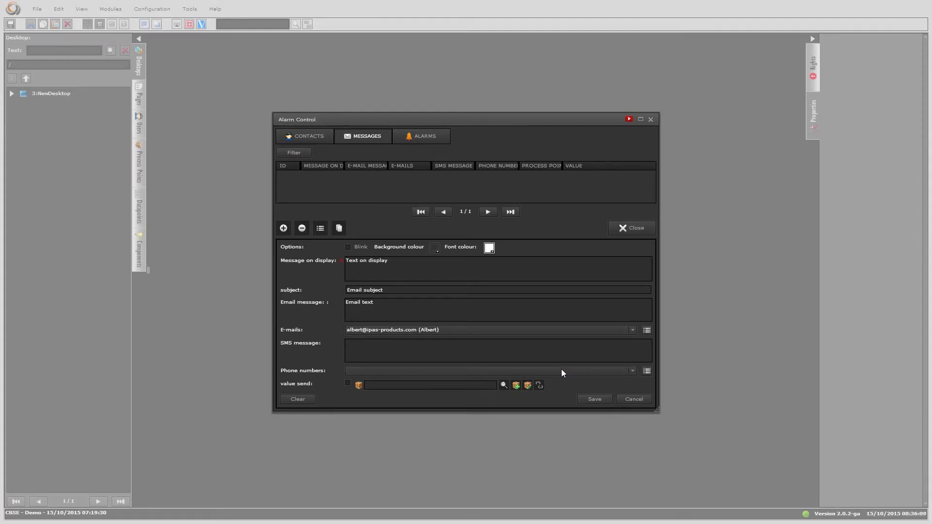
{"action": "left_click", "coordinate": [348, 384]}
Send value Off to Process Point 2, save message 1, and go to the Alarms list.
{"action": "left_click", "coordinate": [504, 386]}
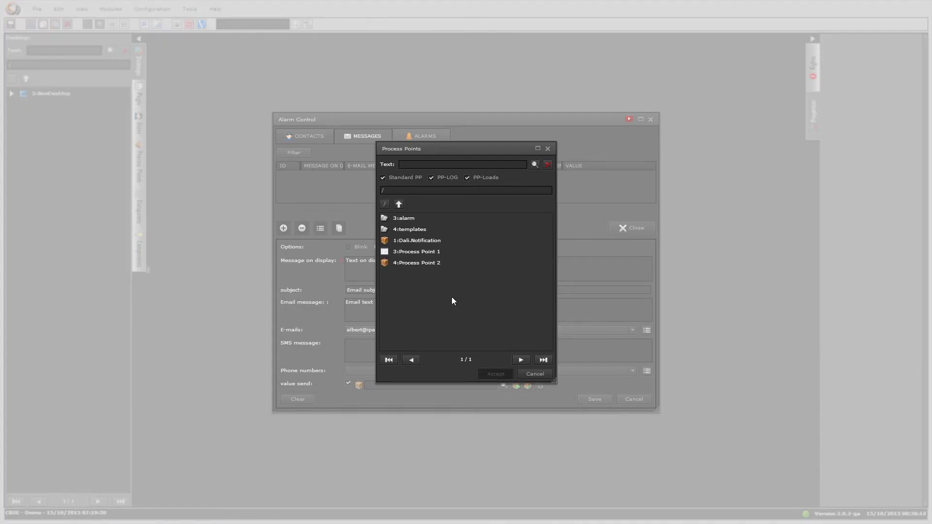
{"action": "left_click", "coordinate": [439, 267]}
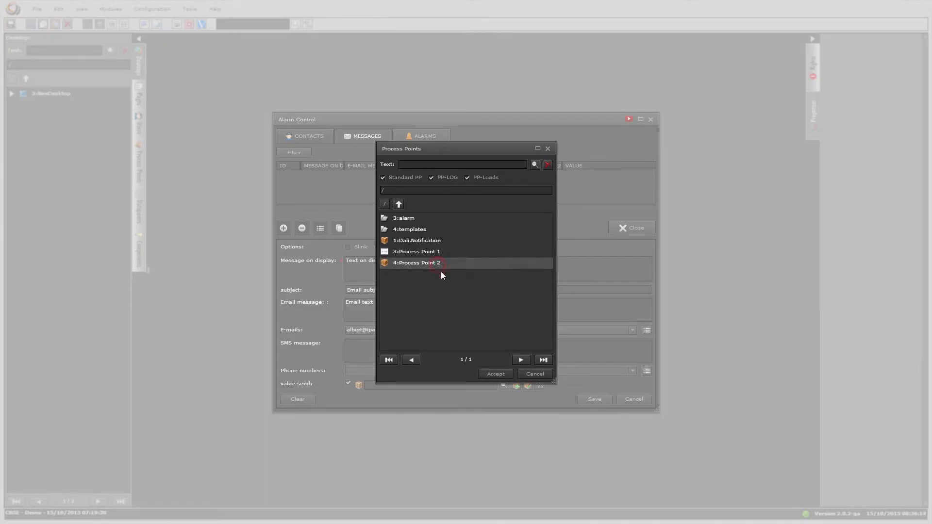
{"action": "left_click", "coordinate": [487, 373]}
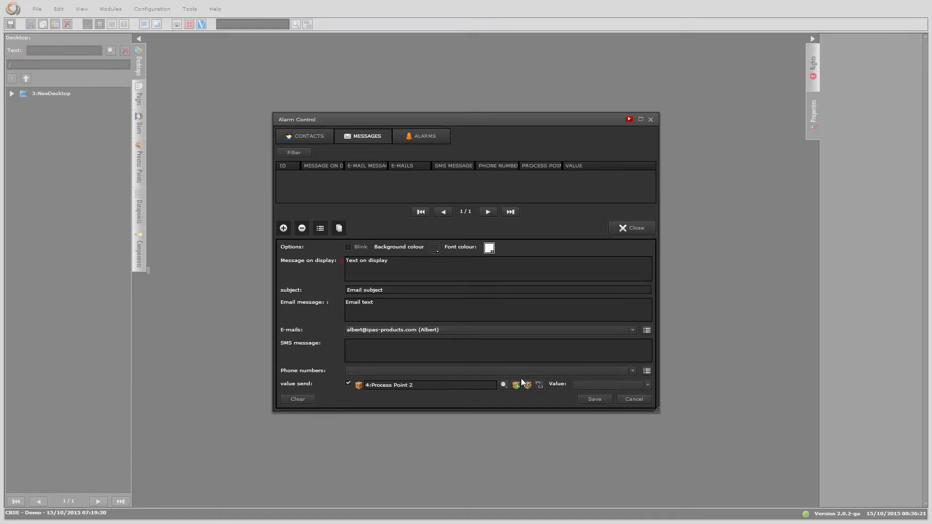
{"action": "left_click", "coordinate": [587, 385]}
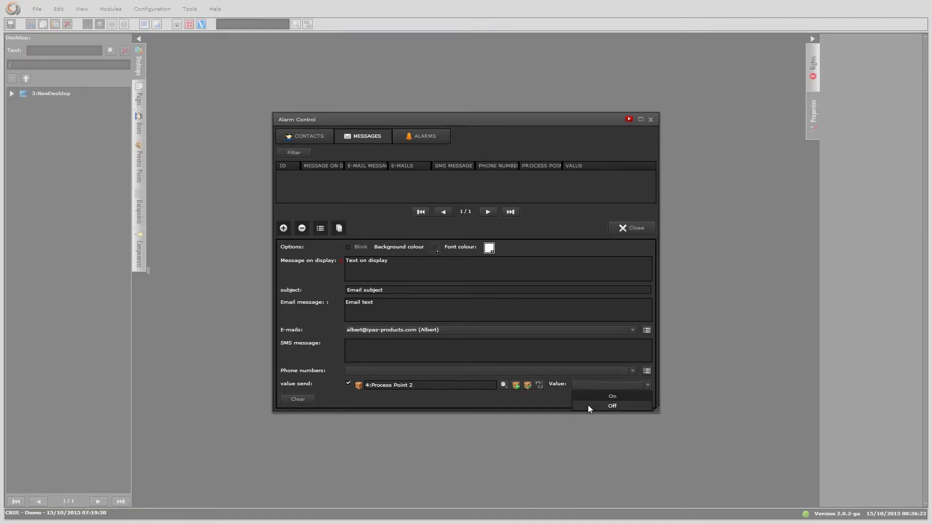
{"action": "left_click", "coordinate": [588, 406]}
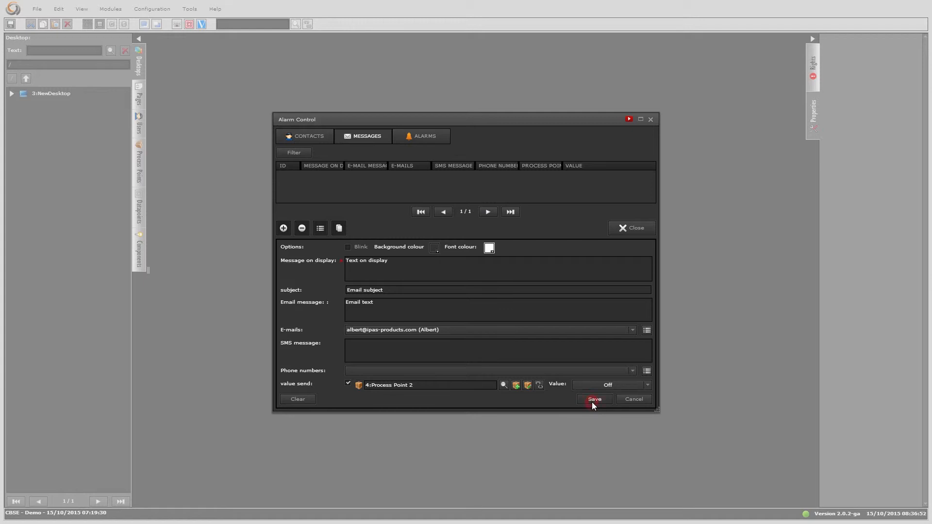
{"action": "left_click", "coordinate": [592, 402]}
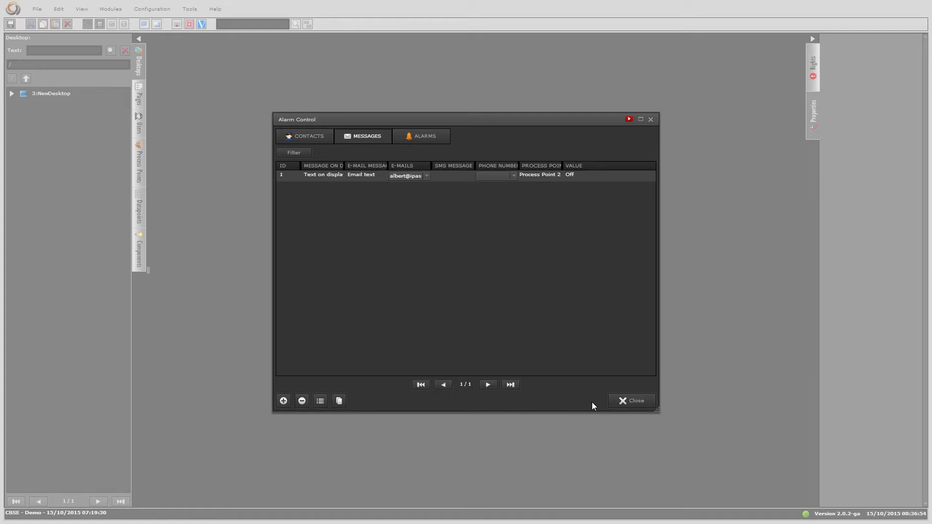
{"action": "left_click", "coordinate": [431, 140]}
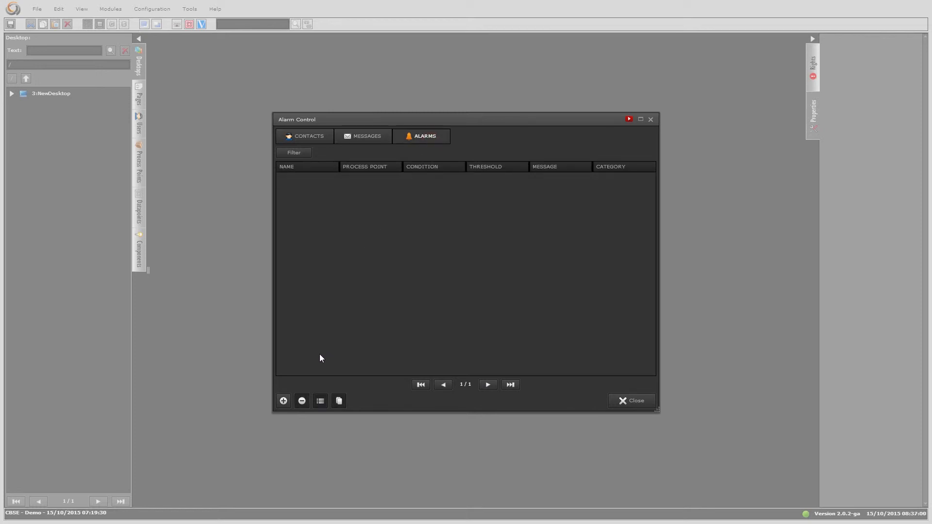
Add a new alarm and name it 'Alarm 1'.
{"action": "left_click", "coordinate": [283, 401]}
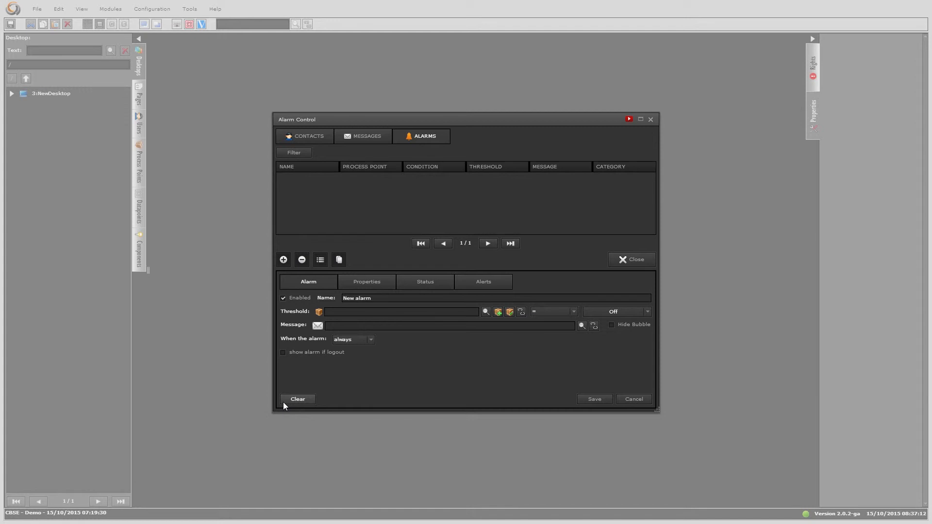
{"action": "triple_click", "coordinate": [391, 301]}
{"action": "type", "text": "Alarm 1"}
Set Alarm 1's threshold to Process Point 1 greater than 5 %.
{"action": "left_click", "coordinate": [485, 311]}
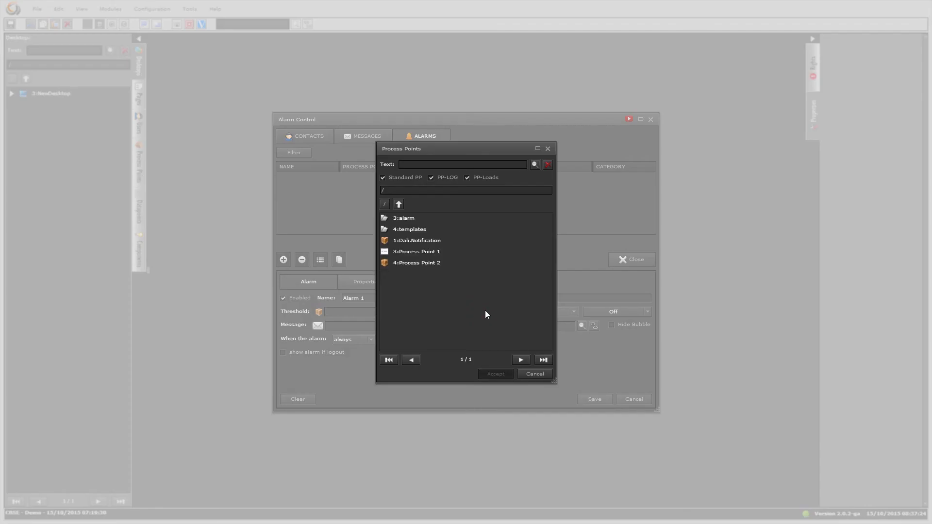
{"action": "left_click", "coordinate": [432, 251]}
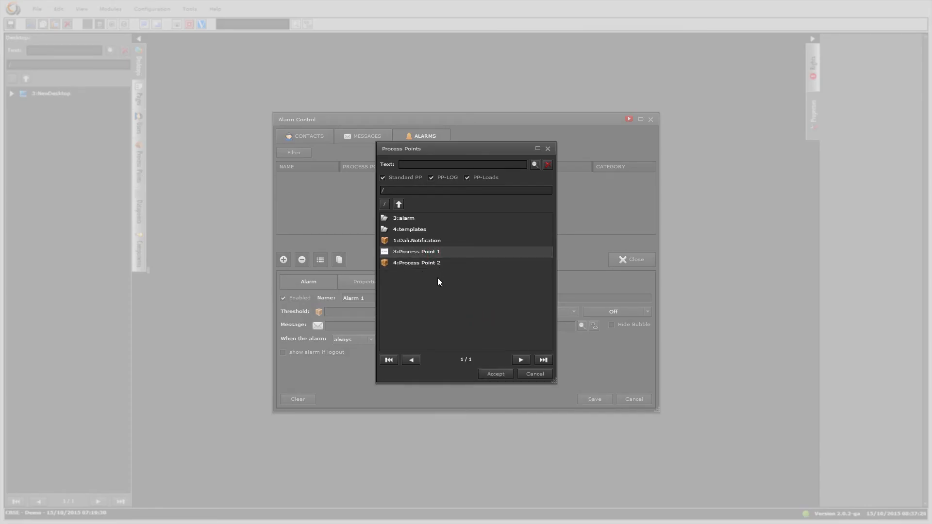
{"action": "left_click", "coordinate": [485, 372]}
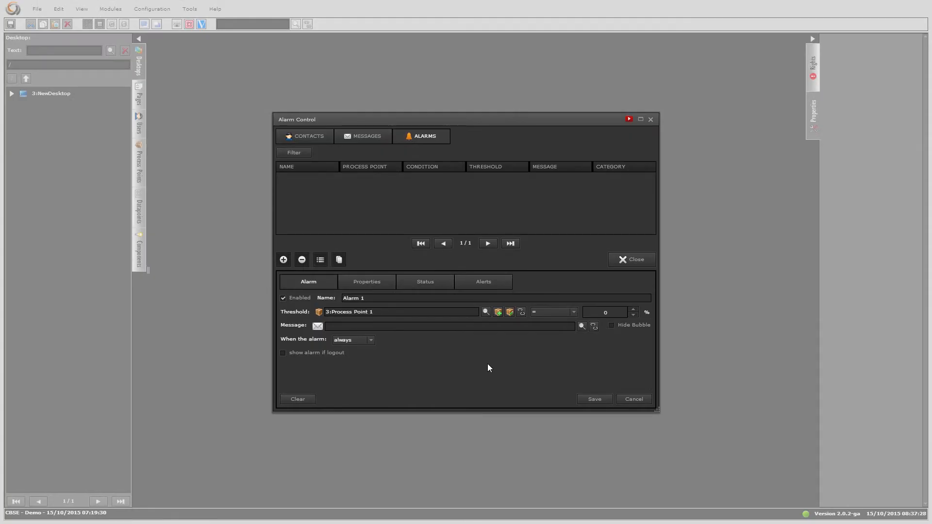
{"action": "left_click", "coordinate": [537, 313]}
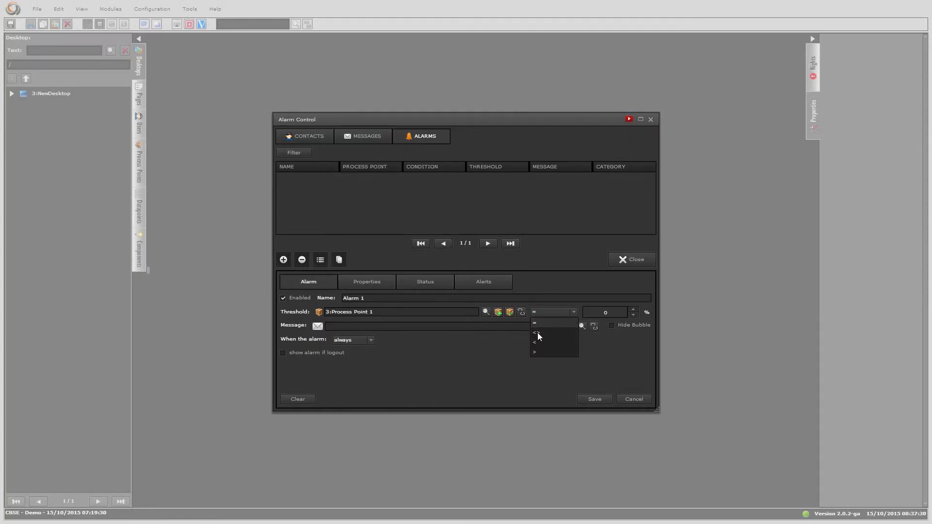
{"action": "left_click", "coordinate": [534, 351]}
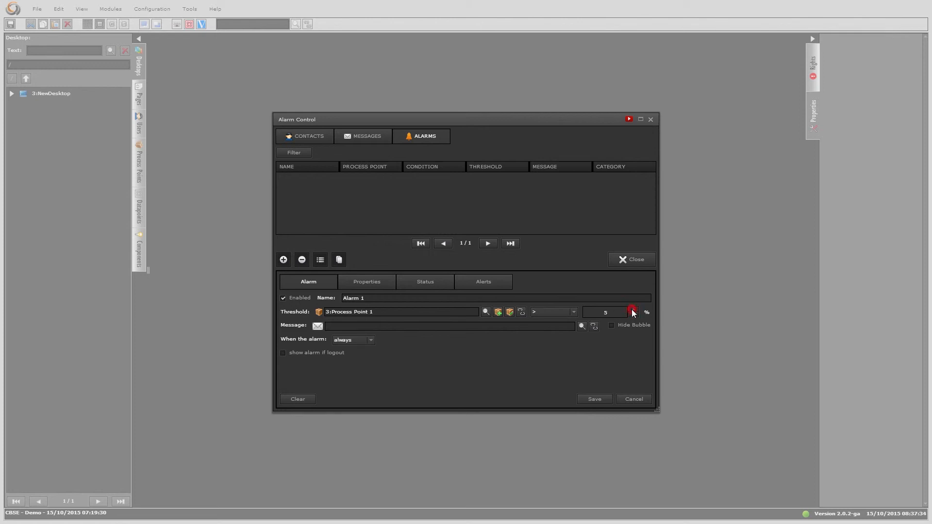
Attach the 'Text on display' message to Alarm 1.
{"action": "left_click", "coordinate": [581, 326]}
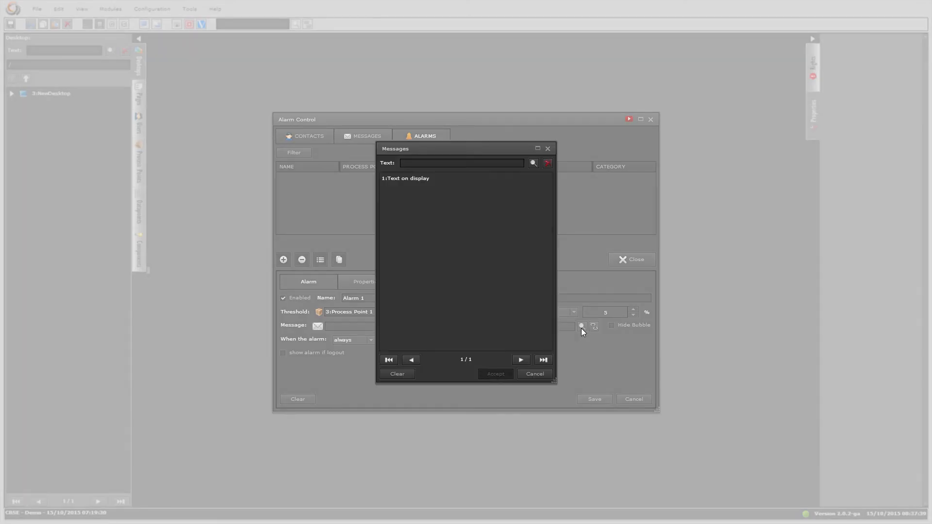
{"action": "left_click", "coordinate": [423, 177]}
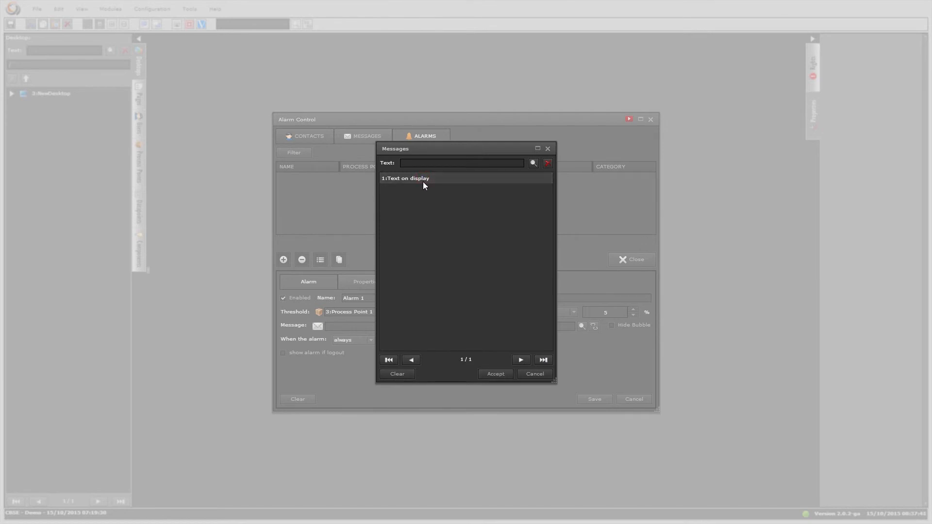
{"action": "left_click", "coordinate": [495, 374]}
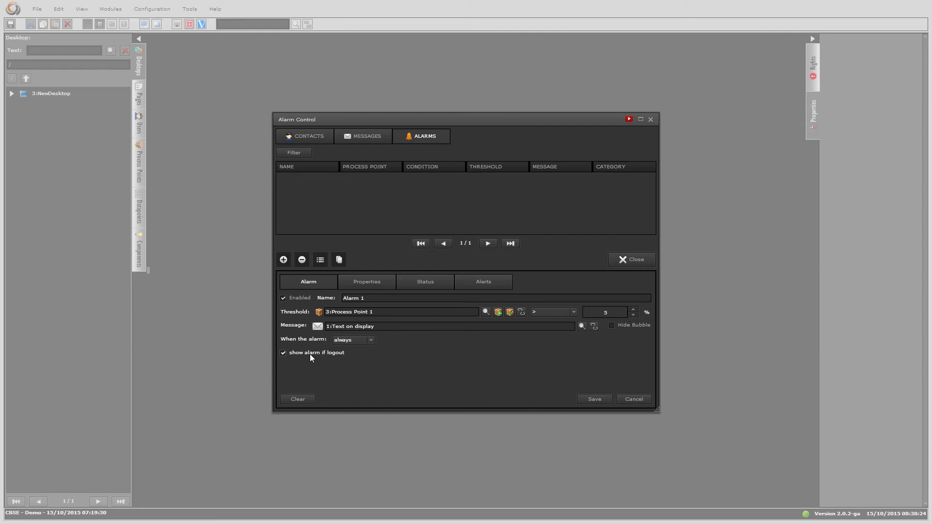
Keep the alarm firing 'always' and check its Medium priority, category ALL properties.
{"action": "left_click", "coordinate": [371, 341]}
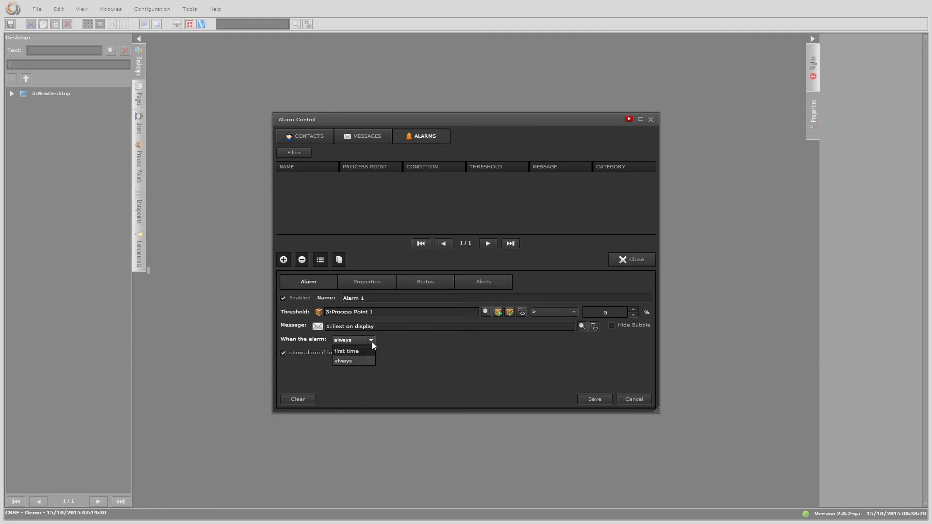
{"action": "left_click", "coordinate": [371, 340]}
{"action": "left_click", "coordinate": [370, 283]}
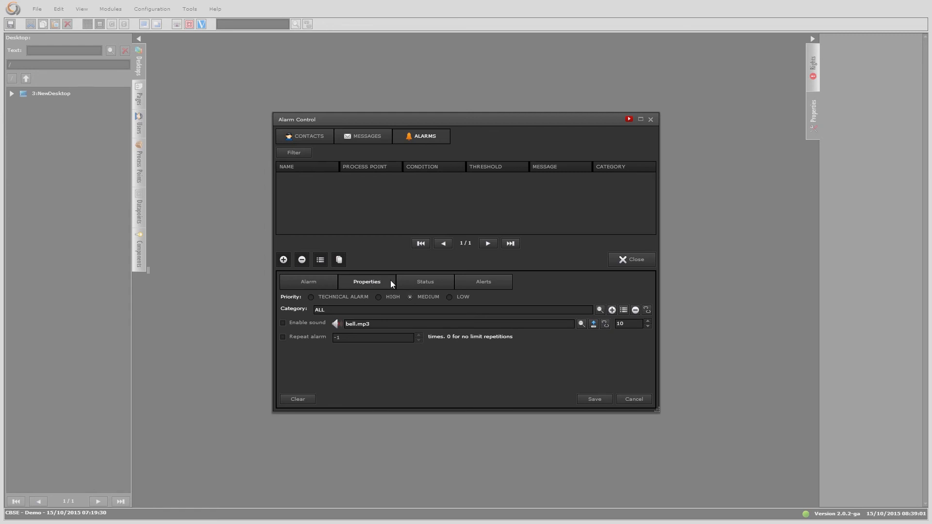
Review Alarm 1's Status and Alerts settings and save it to the alarms list.
{"action": "left_click", "coordinate": [405, 281]}
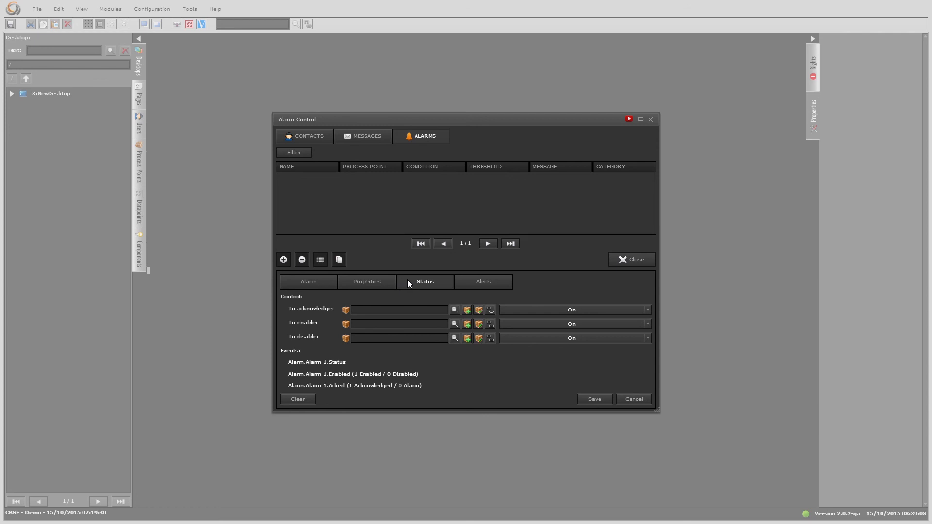
{"action": "left_click", "coordinate": [485, 283]}
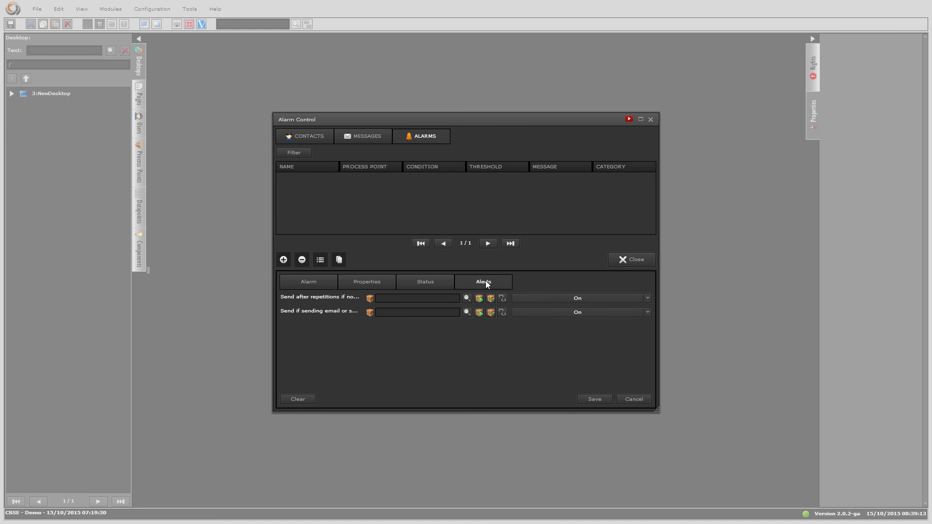
{"action": "left_click", "coordinate": [604, 397]}
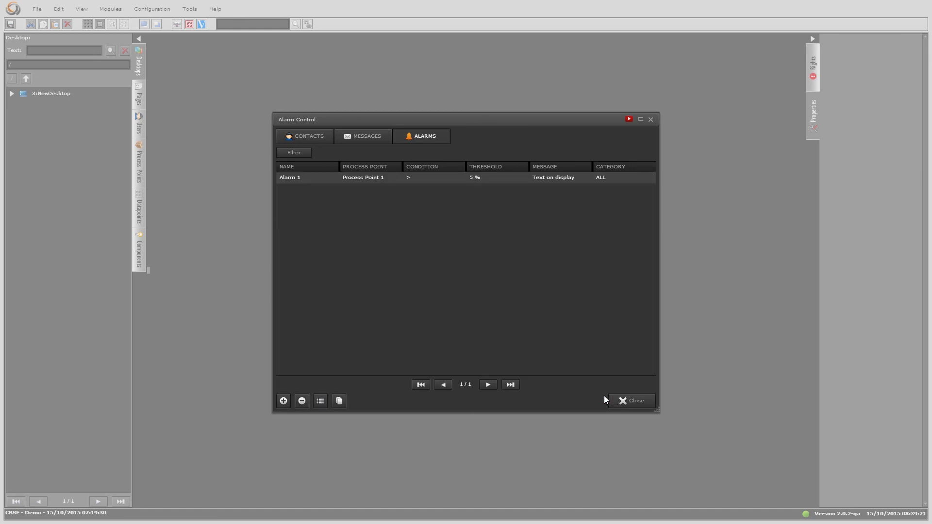